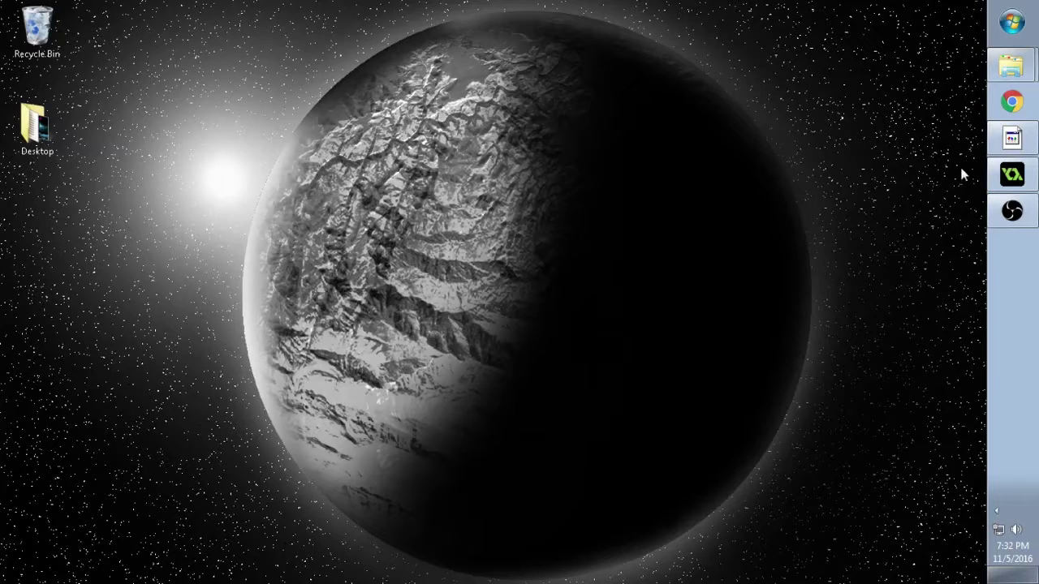
Create a new background under Backgrounds and load the example_tiles image into it
left_click(1012, 173)
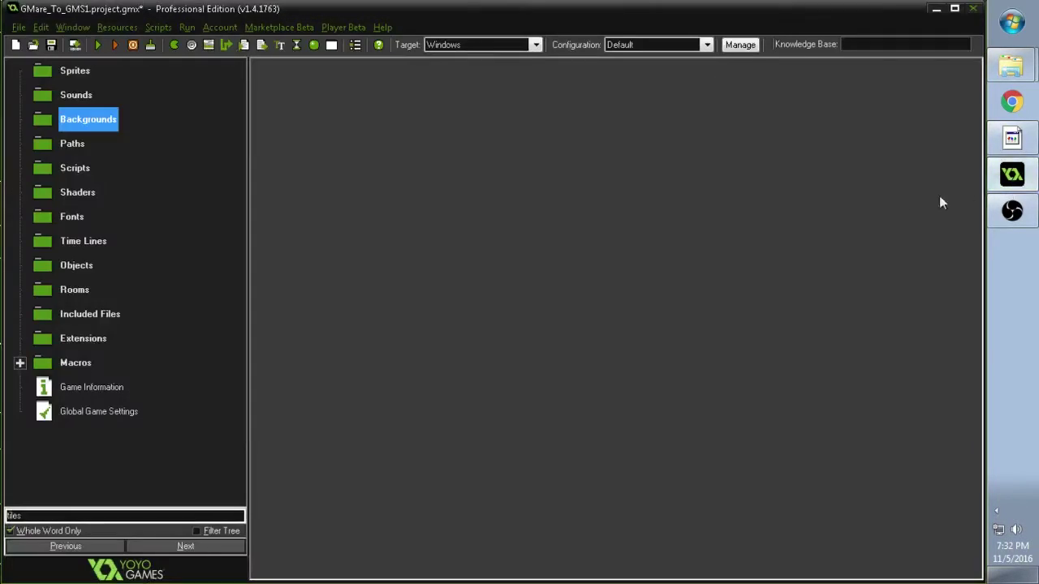
left_click(66, 143)
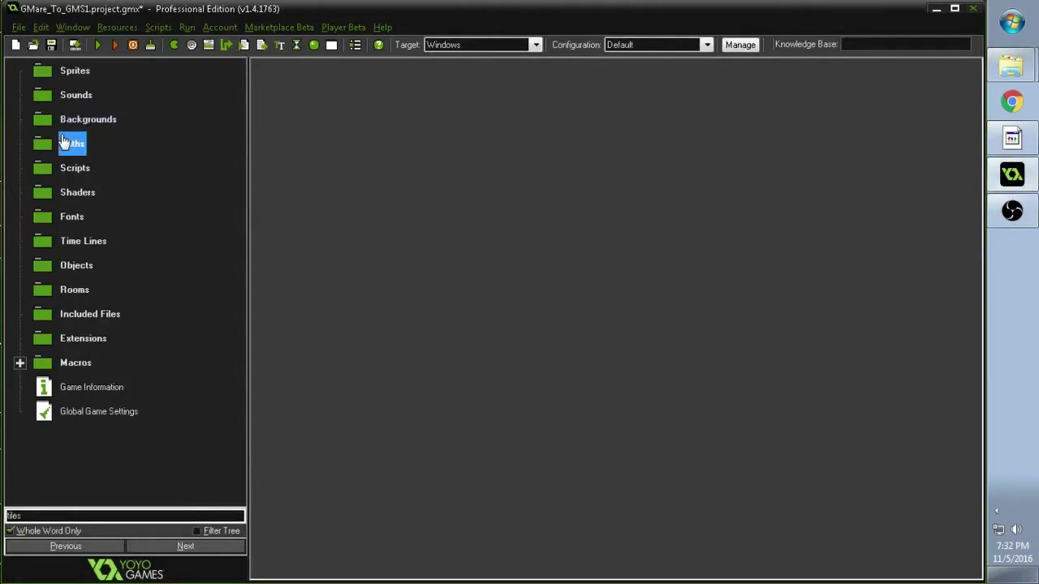
left_click(92, 122)
right_click(111, 125)
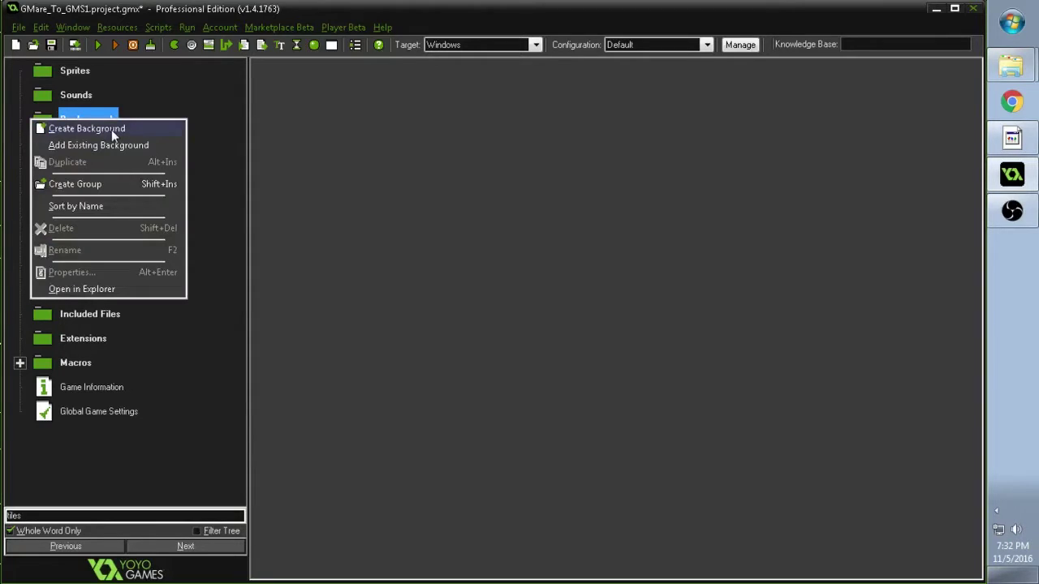
left_click(112, 130)
left_click(337, 165)
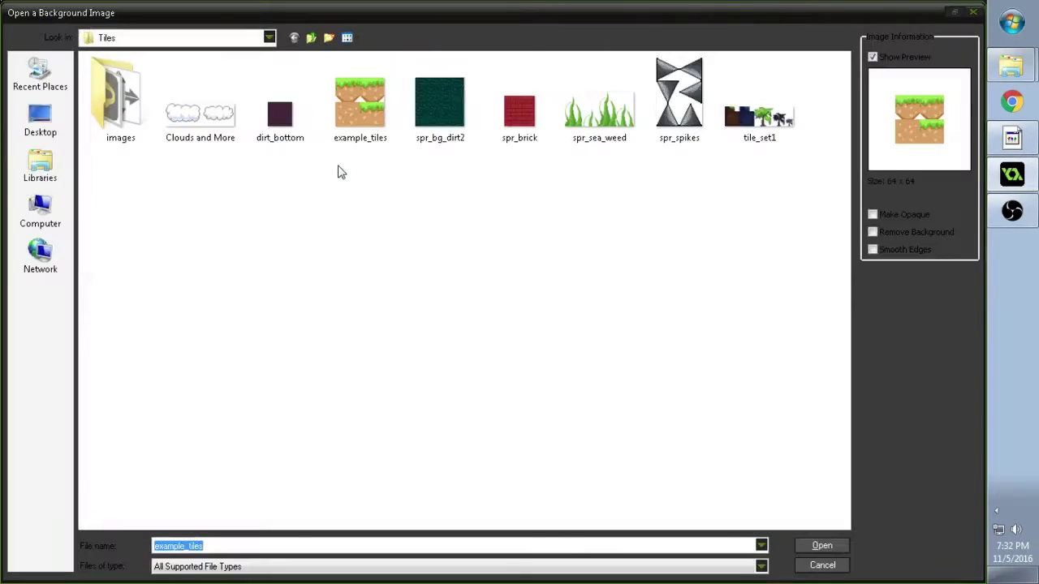
double_click(361, 130)
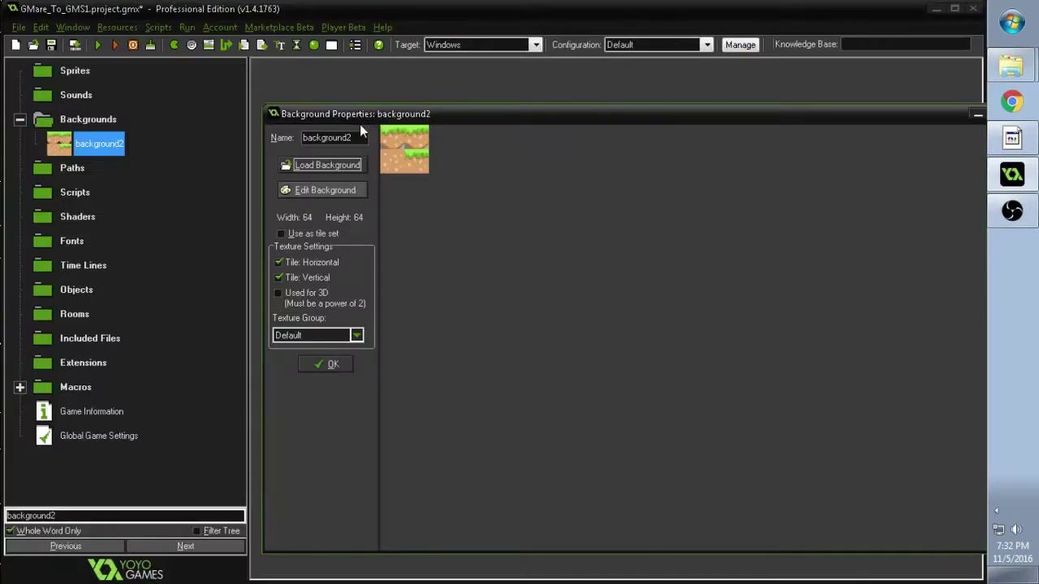
Make the background a 32×32 tile set named tiles and confirm it
left_click(283, 234)
double_click(481, 153)
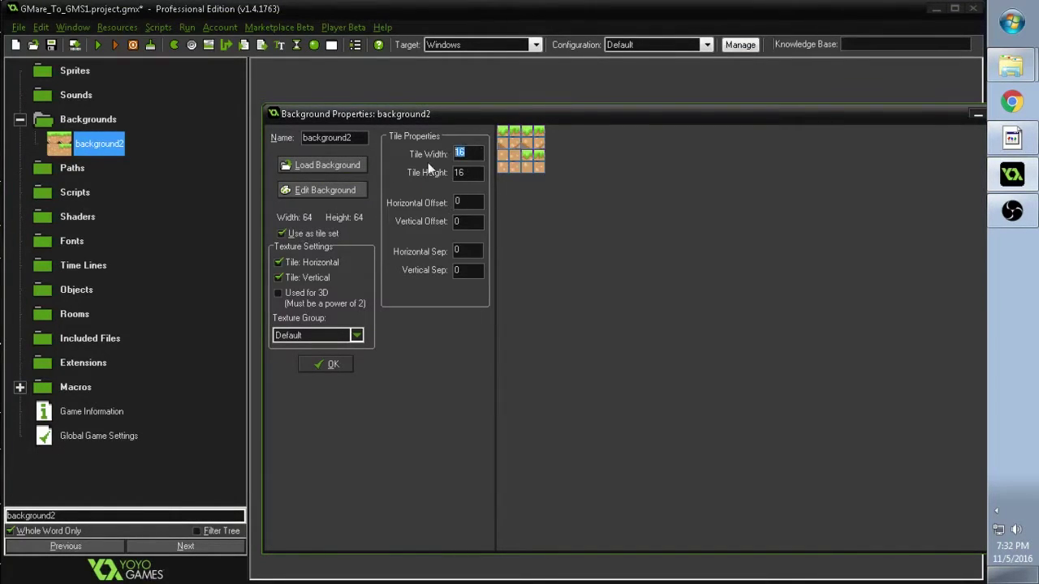
type("32")
double_click(476, 172)
type("32")
double_click(364, 137)
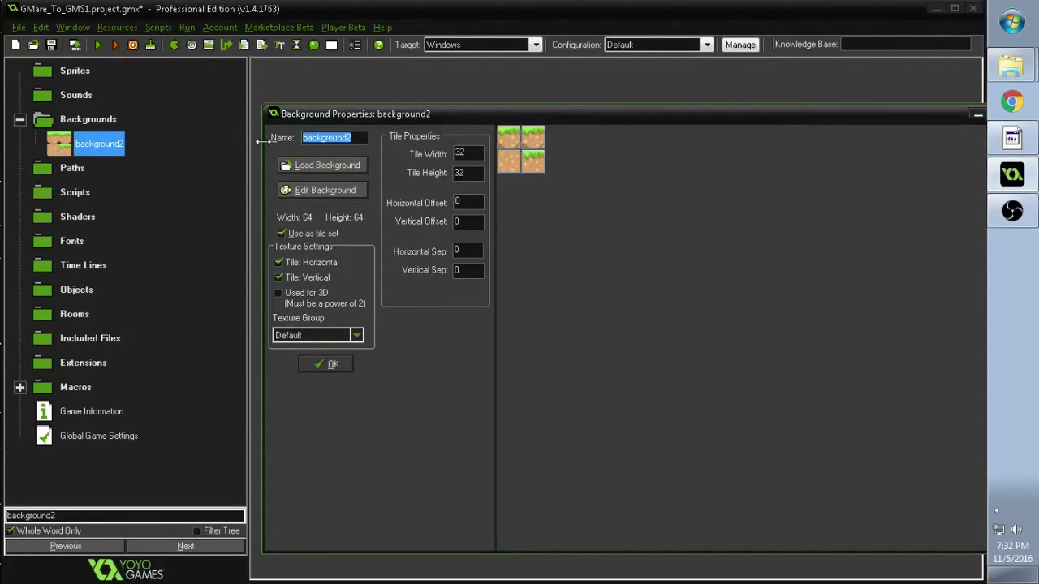
type("tiles")
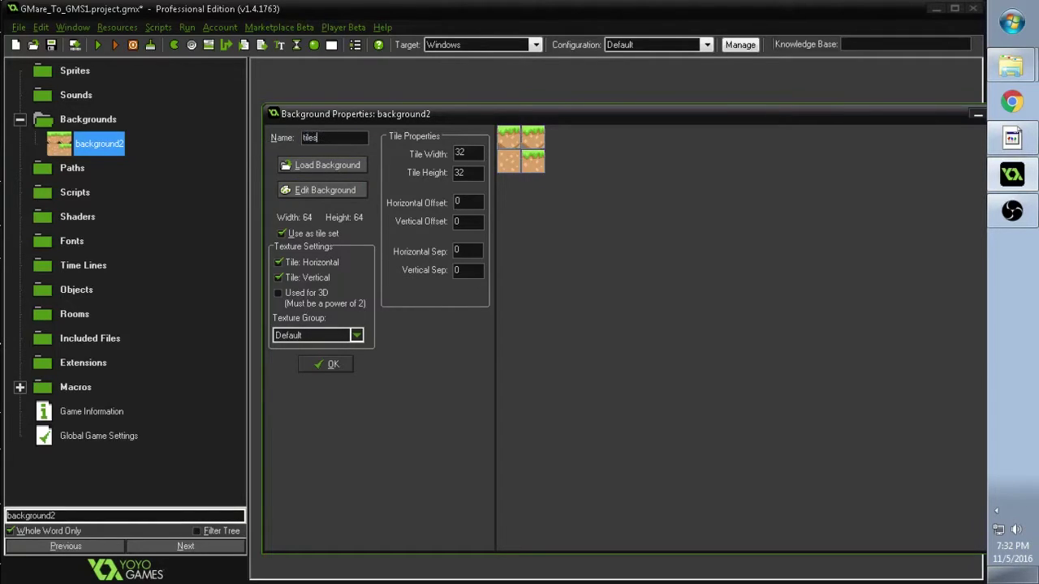
left_click(329, 364)
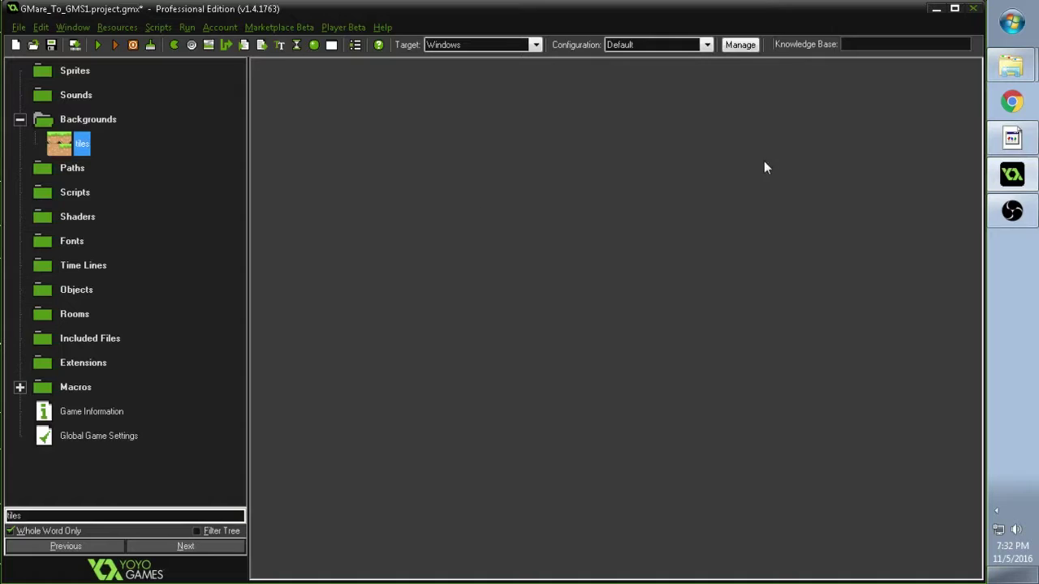
Minimize GameMaker Studio and restore GMare with its empty 20×20-tile New Room
left_click(936, 8)
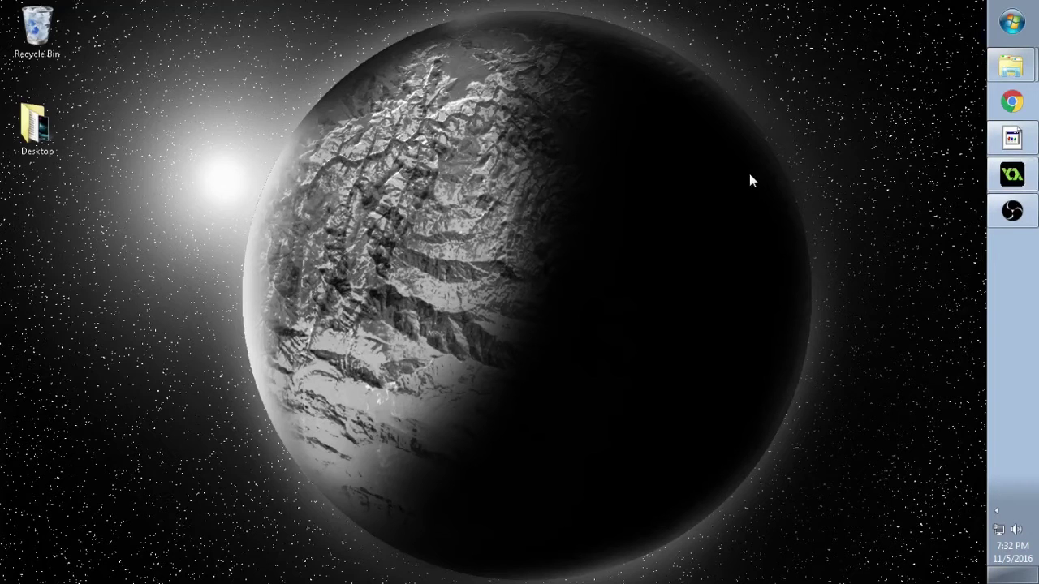
left_click(1012, 137)
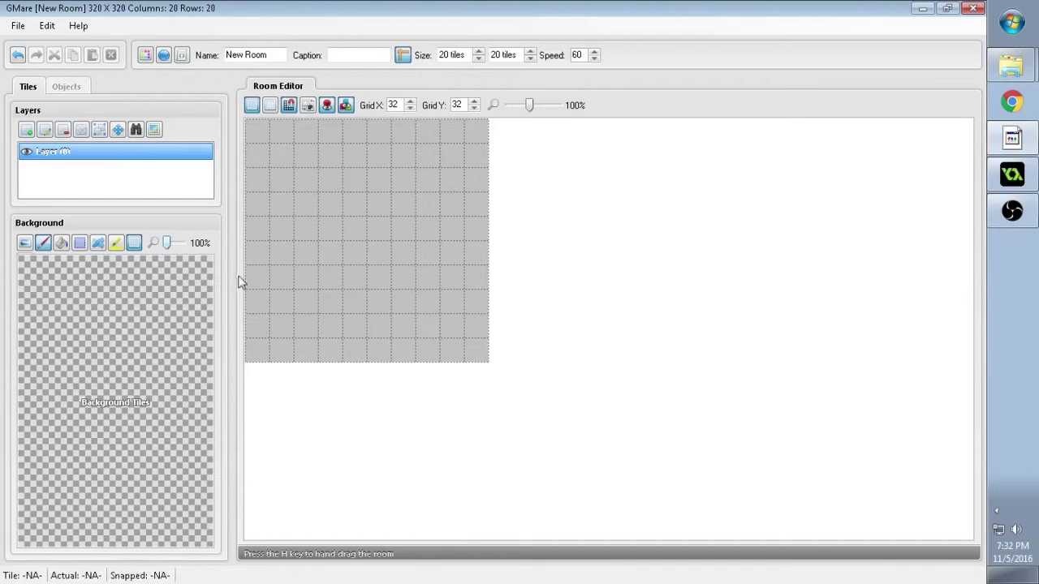
Open GMare's Edit Background dialog and set tile width and height to 32
left_click(25, 245)
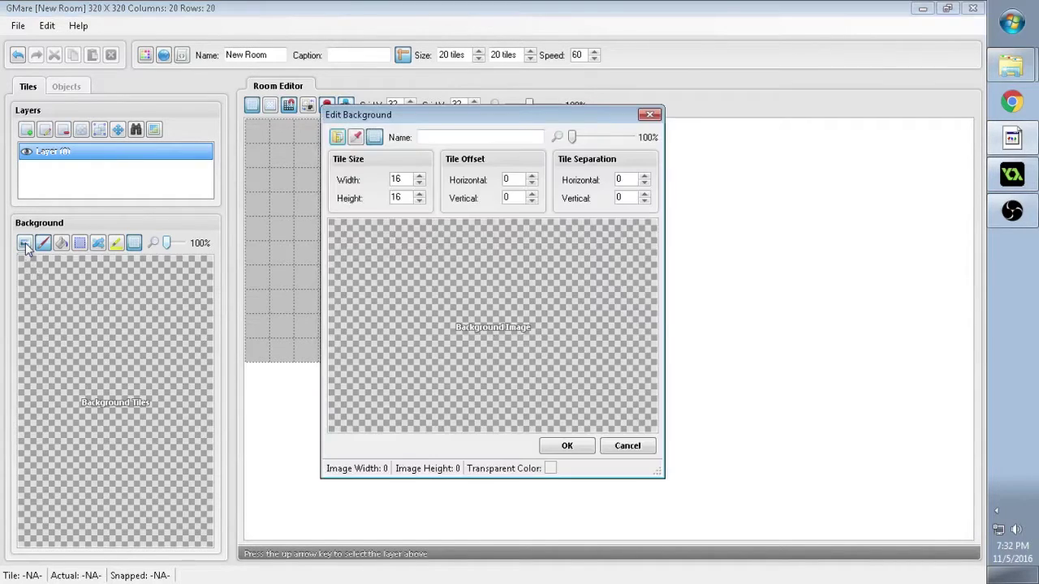
double_click(410, 179)
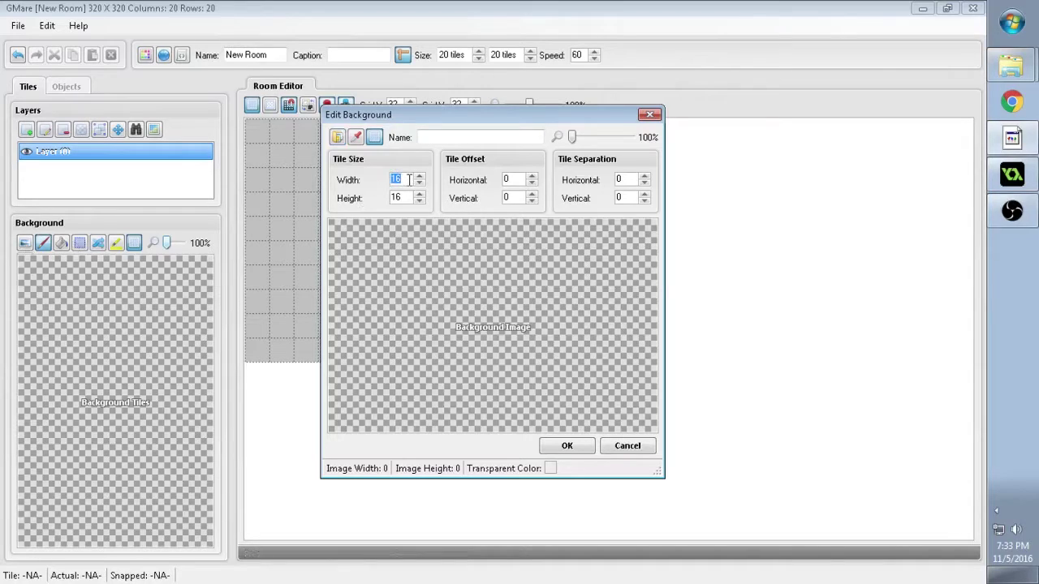
type("32")
left_click(392, 197)
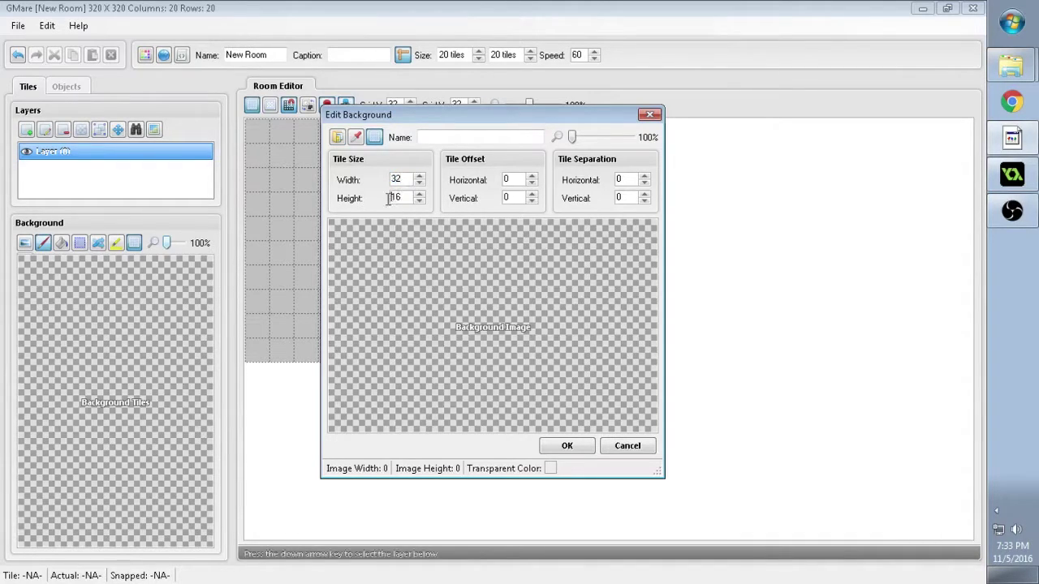
type("3")
double_click(401, 199)
left_click(392, 198)
double_click(397, 199)
type("32")
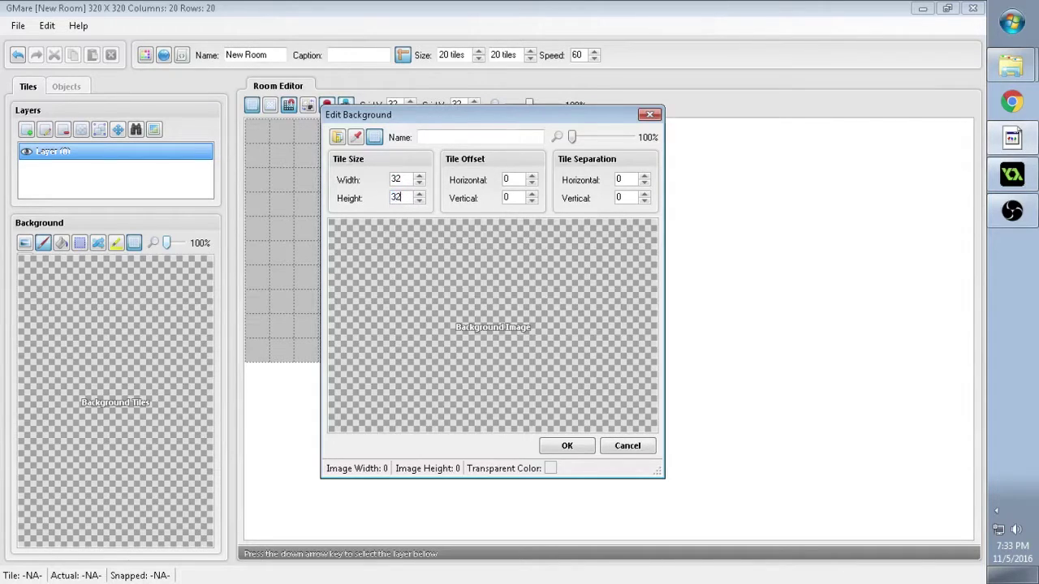
Load the tiles image from GMare_To_GMS1.gmx\background\images and rename the background tiles2
left_click(338, 138)
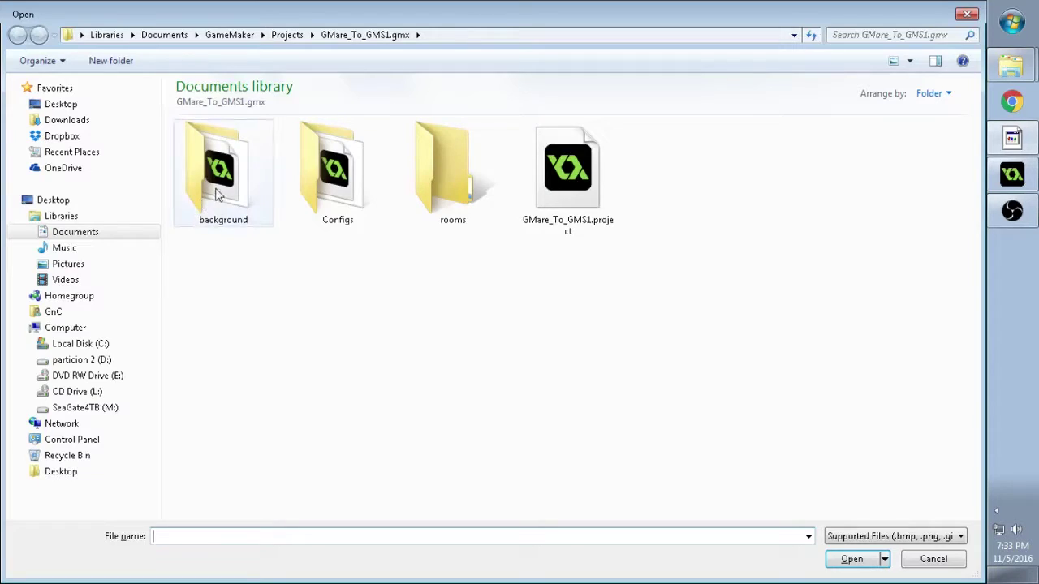
double_click(244, 183)
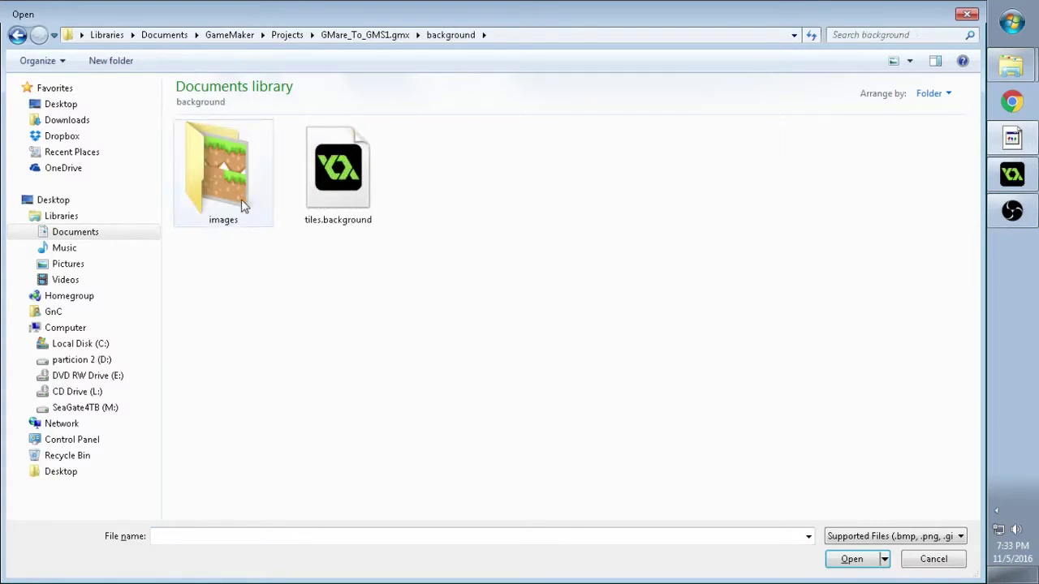
left_click(241, 205)
double_click(243, 205)
double_click(229, 204)
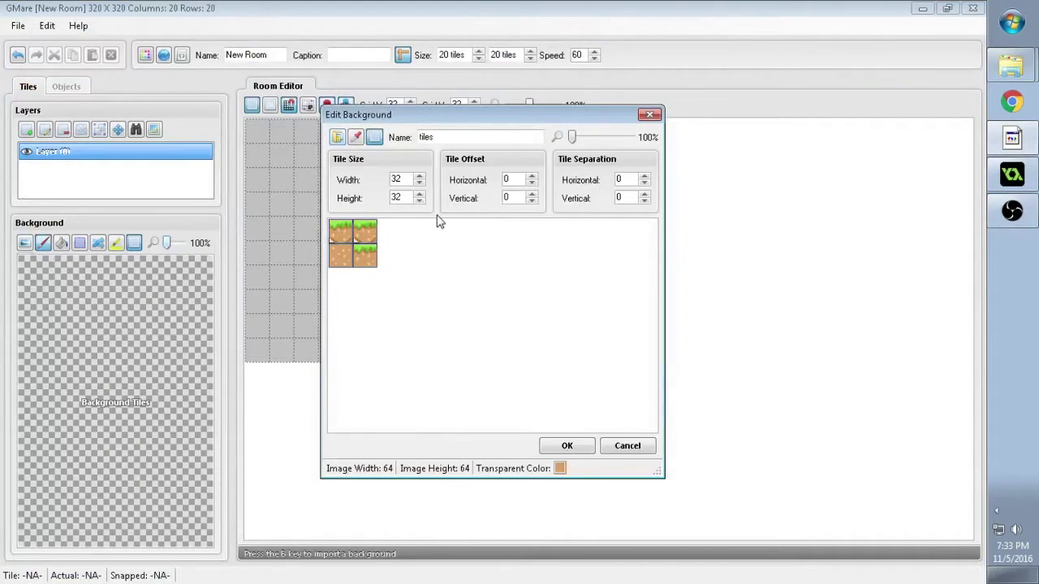
double_click(469, 135)
left_click(469, 134)
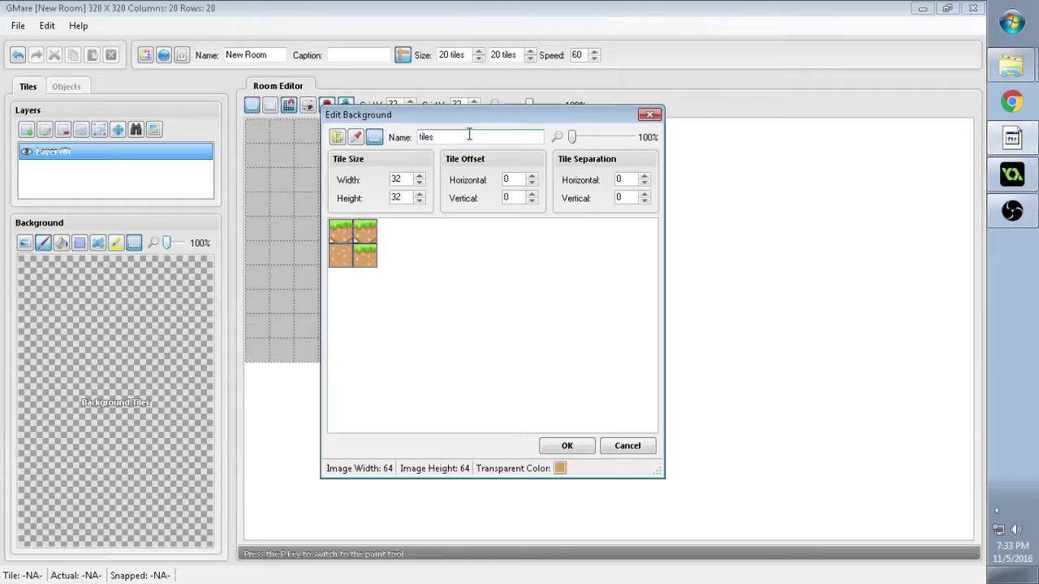
type("2")
Confirm the tiles2 background, then paint grass-topped tiles into the lower room area
left_click(569, 446)
scroll(376, 366, "down", 3)
scroll(325, 276, "up", 3)
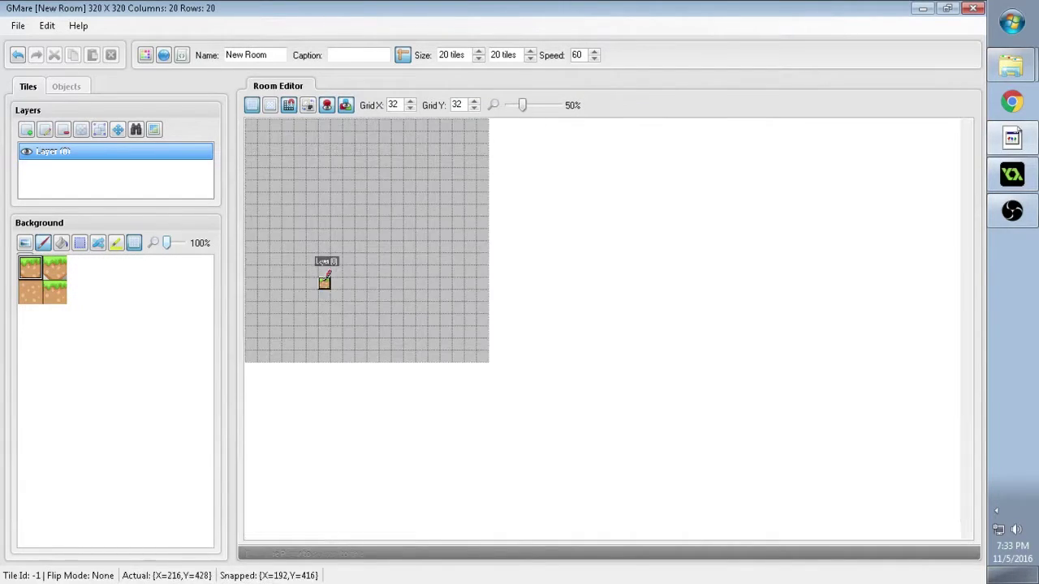
scroll(338, 345, "down", 1)
scroll(325, 341, "up", 1)
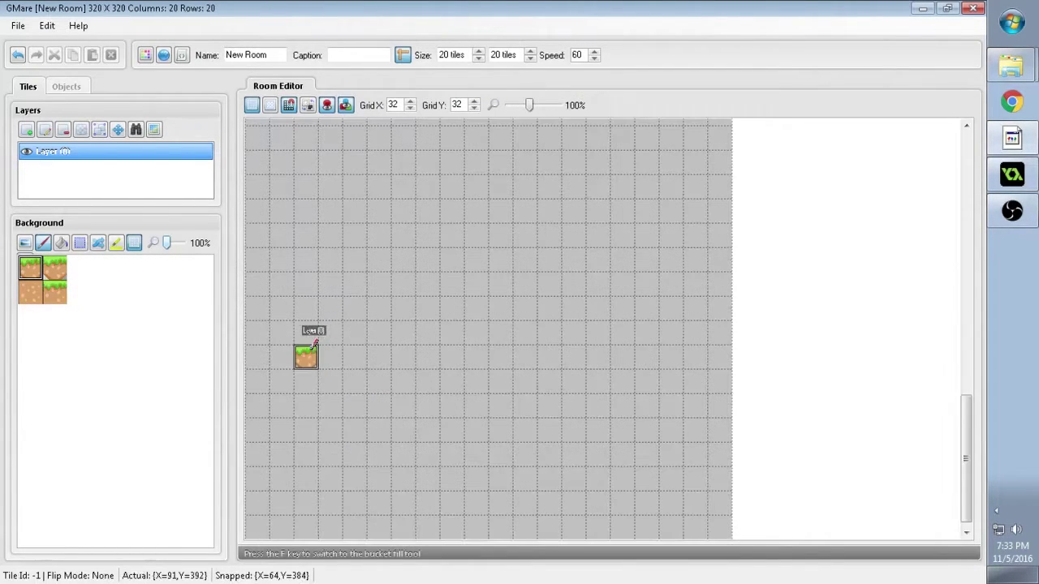
left_click(56, 293)
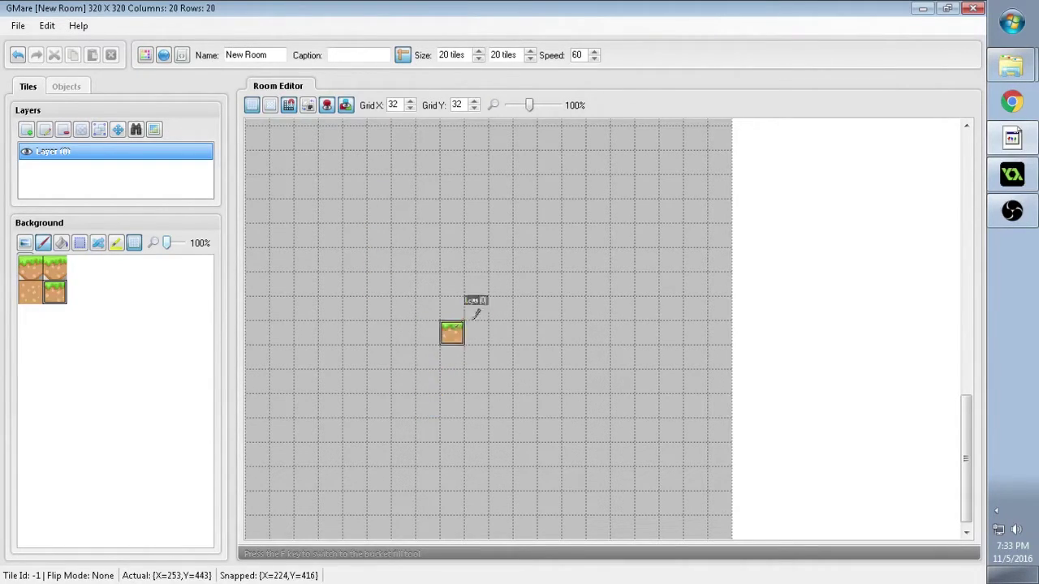
left_click_drag(500, 357, 477, 432)
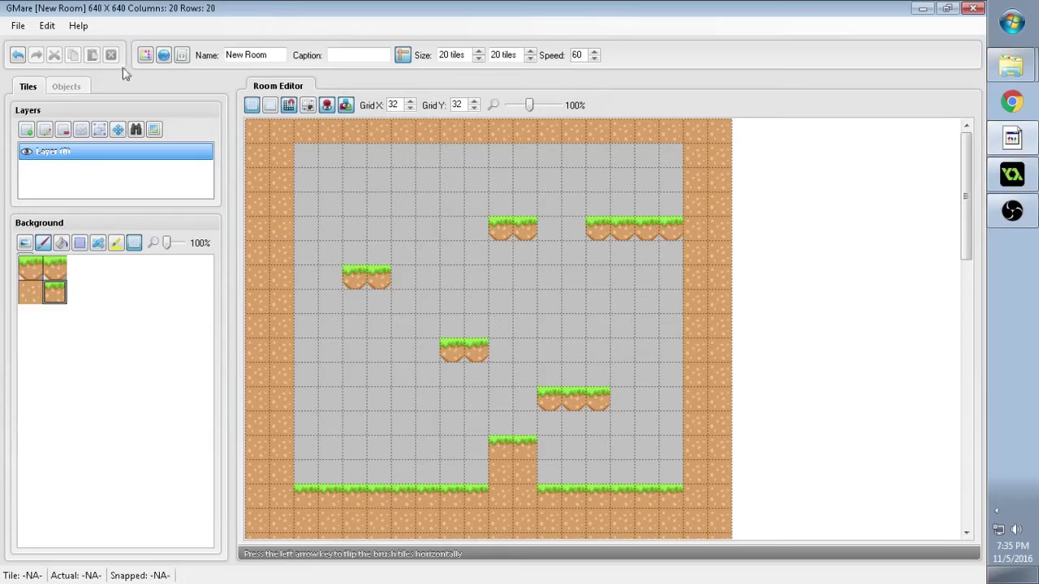
Start exporting to a GameMaker project and load GMare_To_GMS1.project as the target
left_click(16, 27)
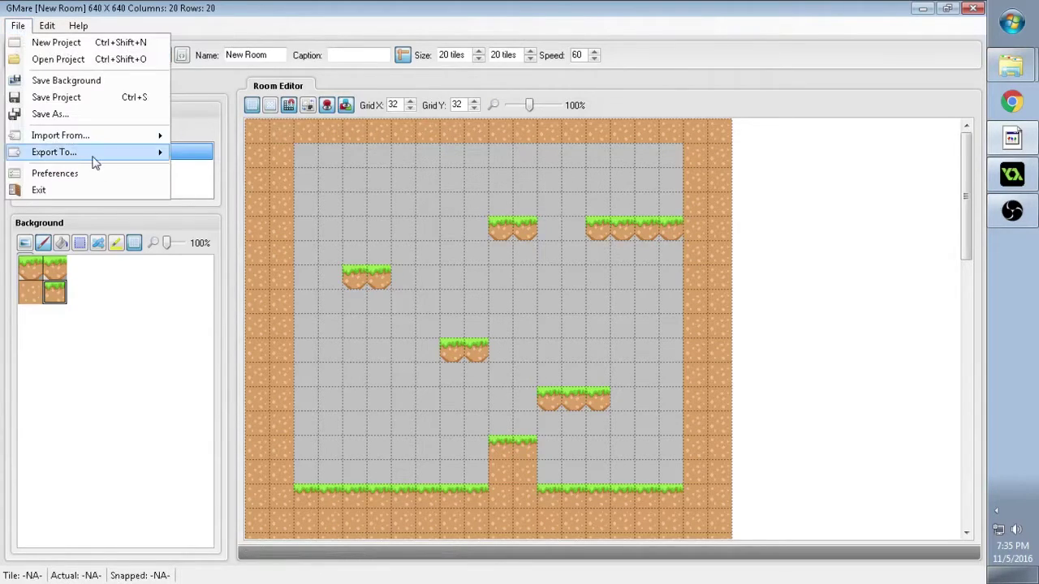
mouse_move(95, 163)
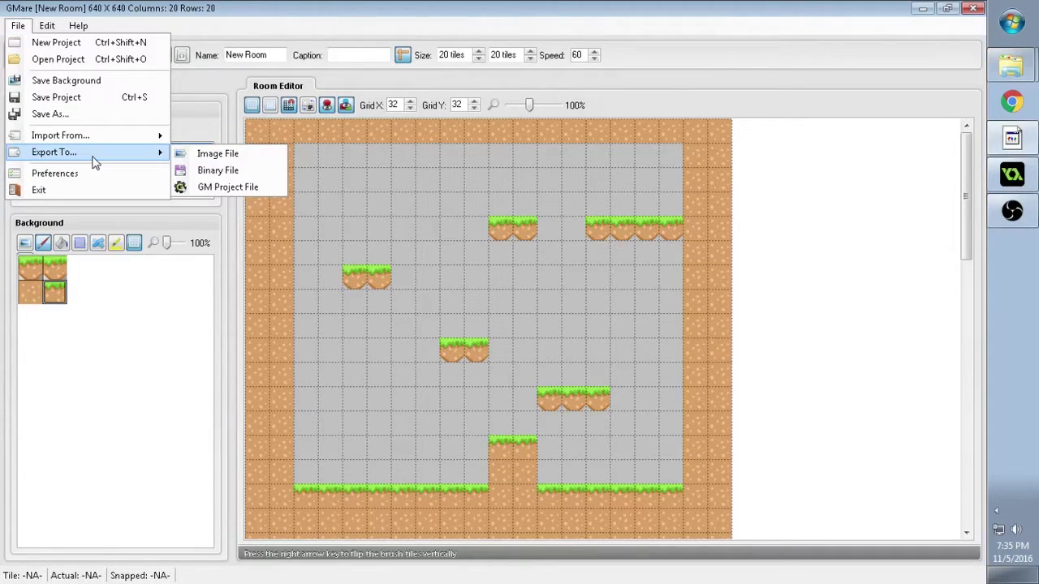
left_click(241, 190)
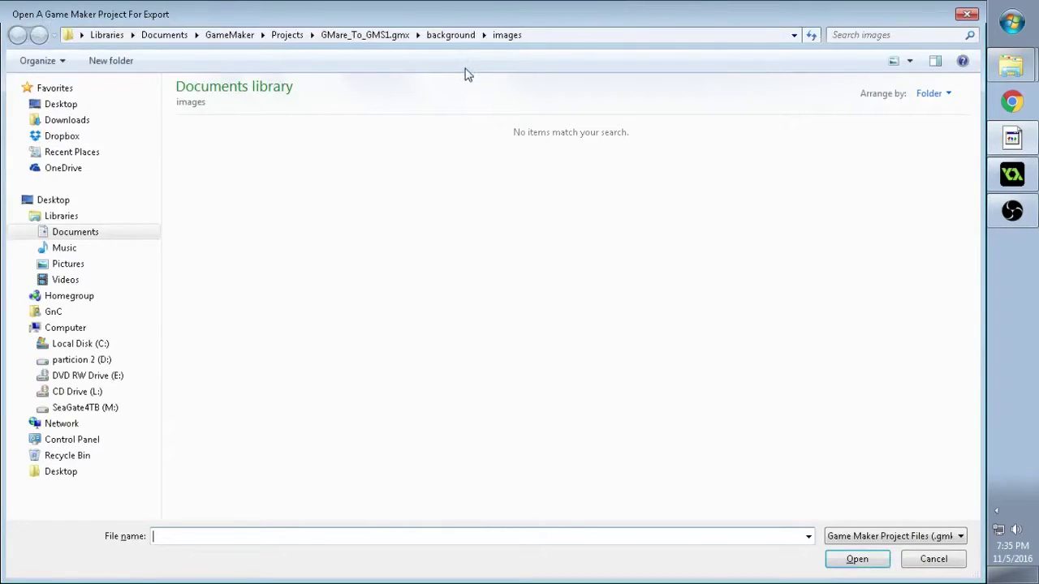
left_click(369, 37)
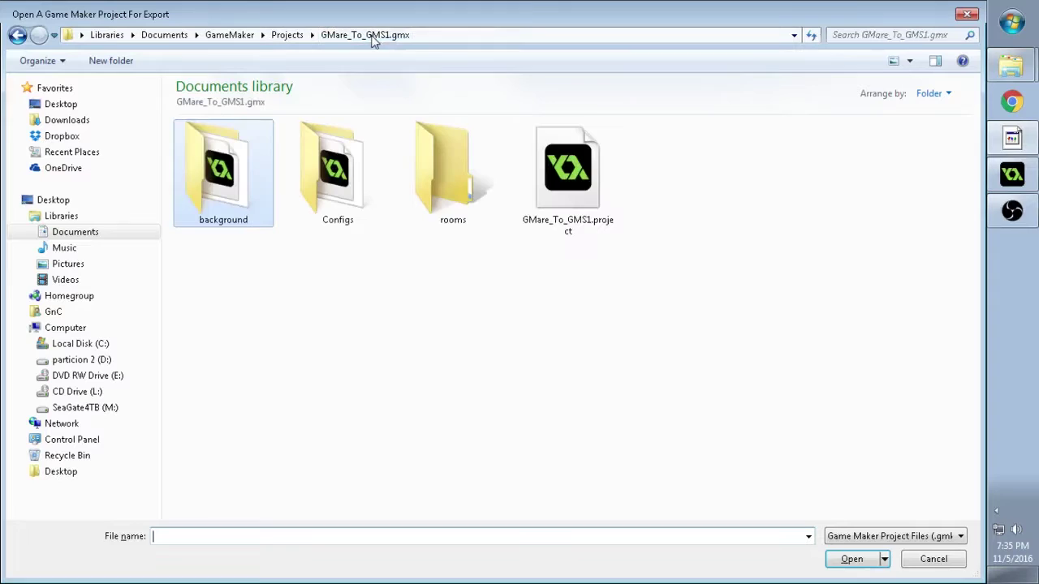
left_click(566, 177)
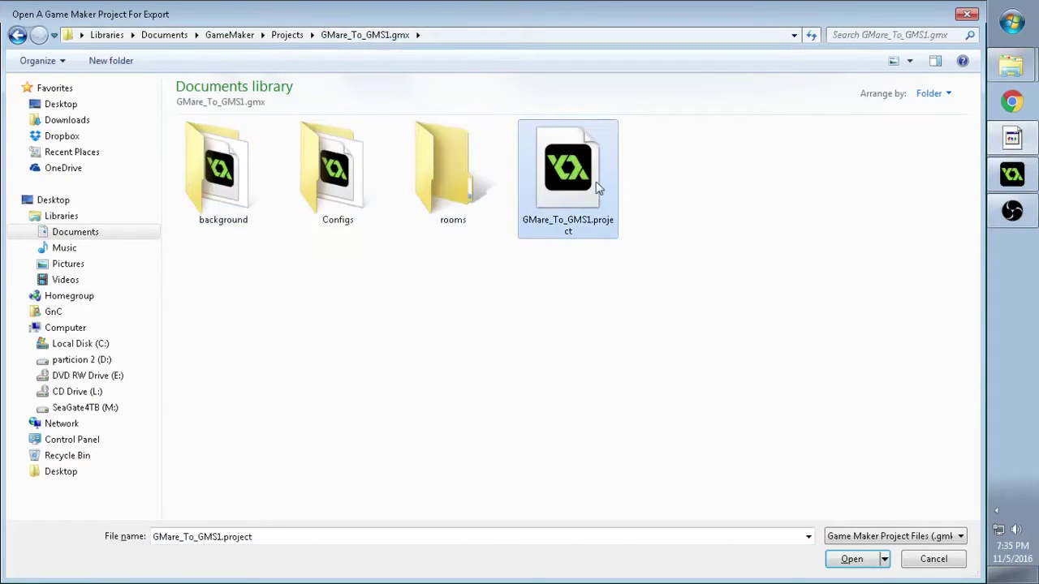
double_click(573, 189)
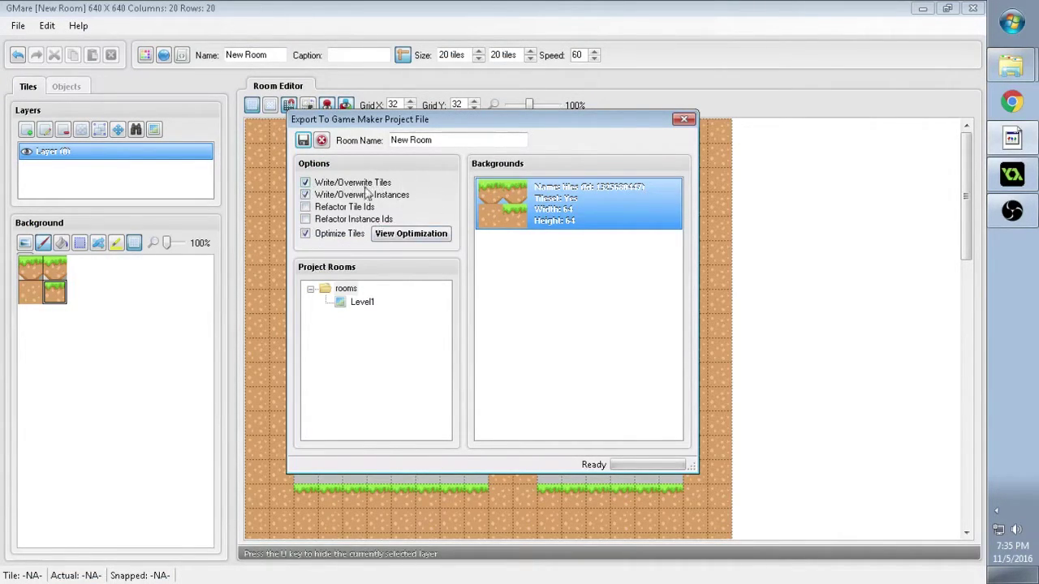
Rename the exported room to 'First Level' and export it into the project
left_click_drag(391, 141, 456, 145)
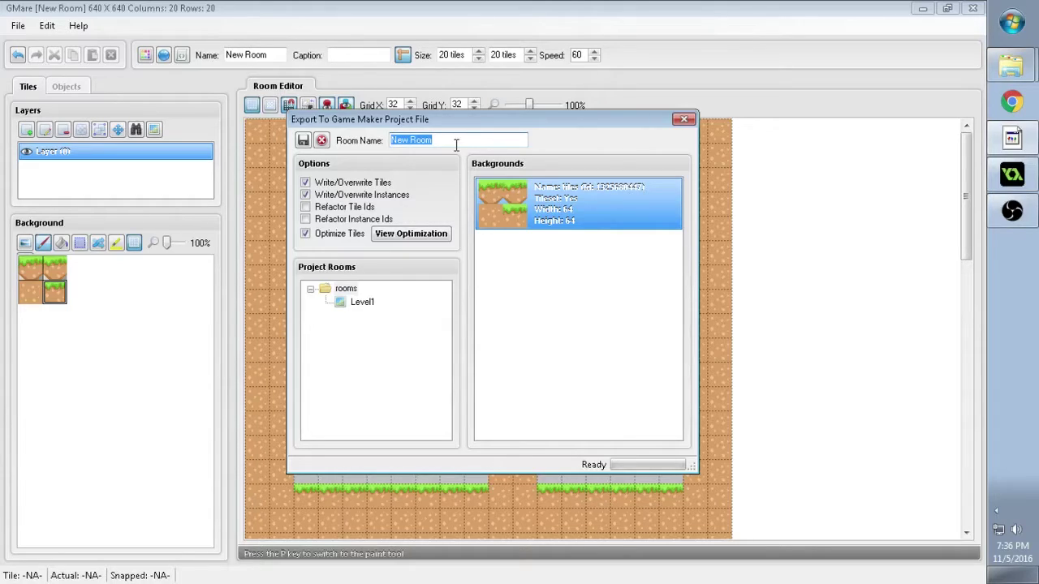
type("First Level")
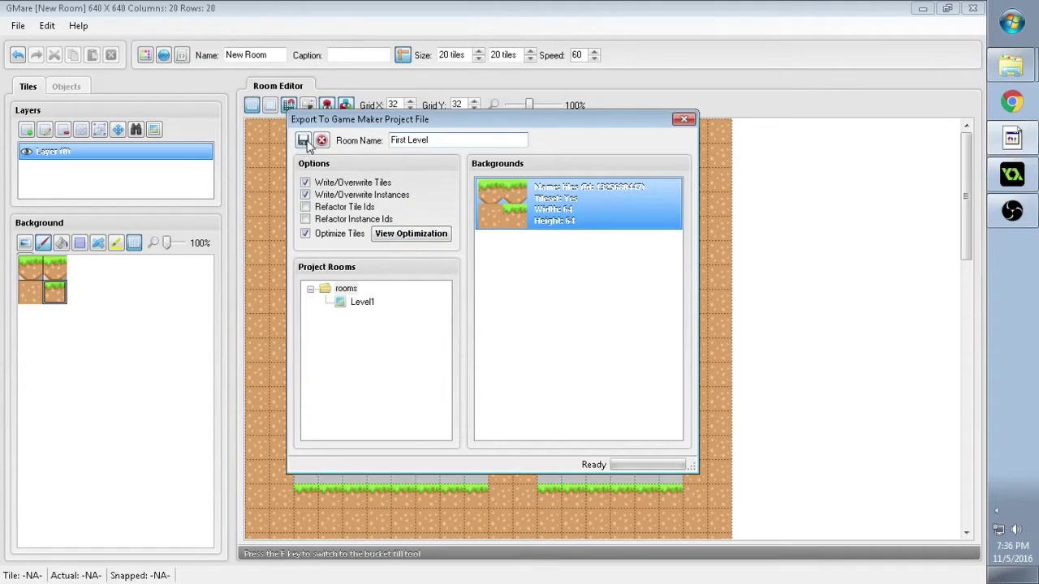
left_click(303, 141)
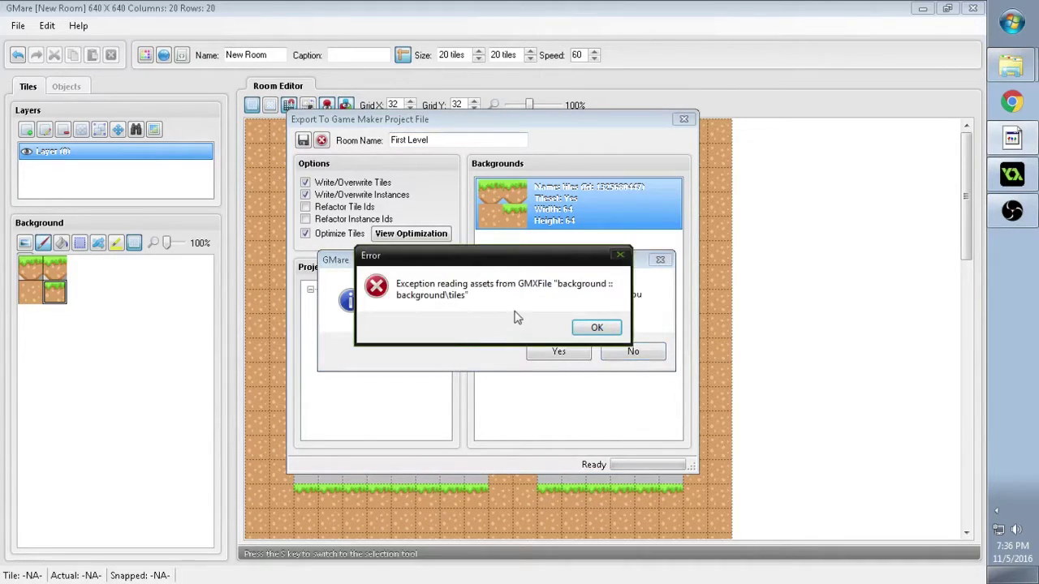
Dismiss the tiles asset error and decline opening the exported project's folder
left_click_drag(546, 261, 350, 154)
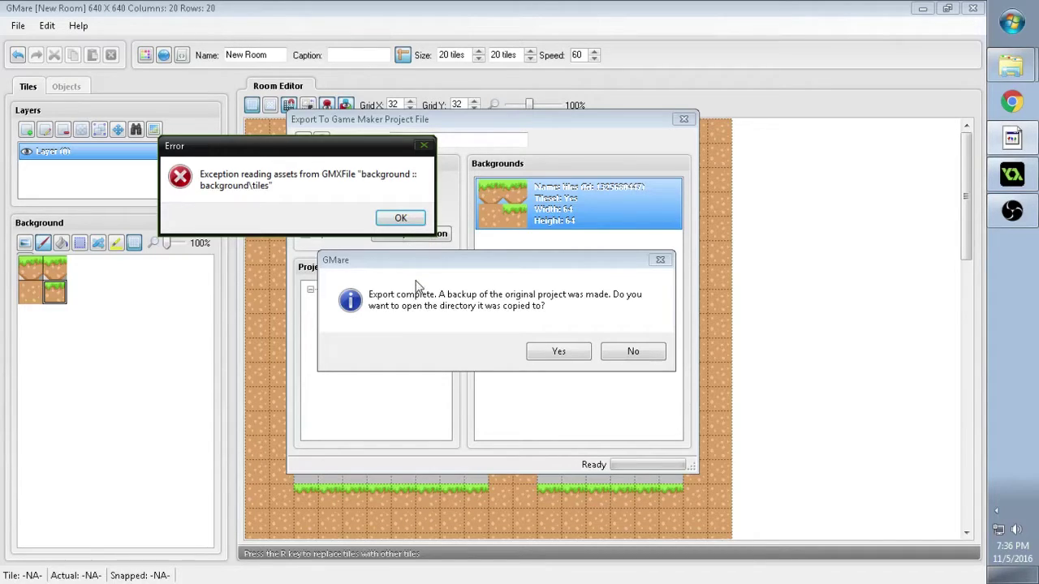
left_click(399, 219)
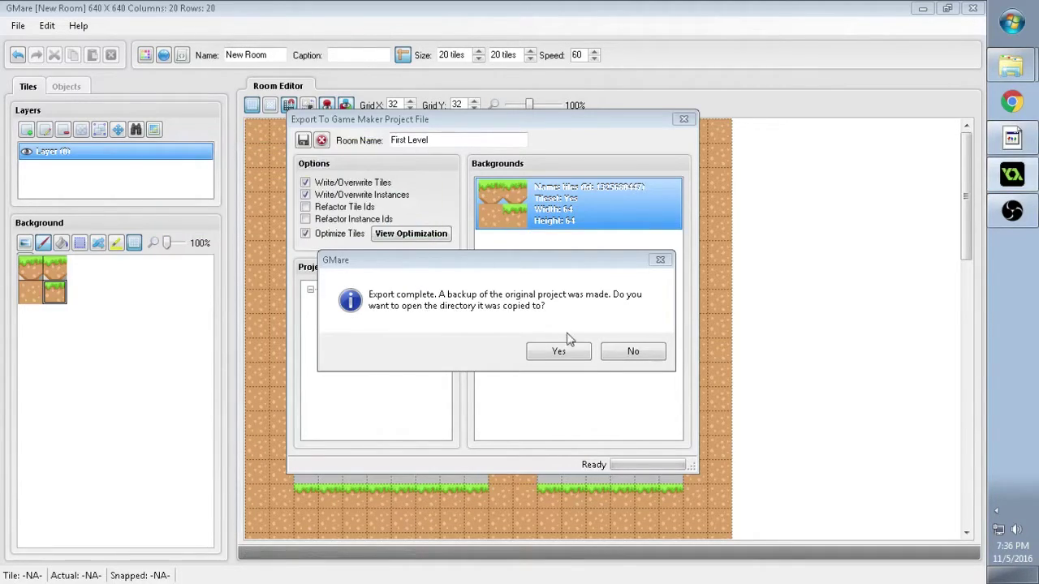
left_click(633, 352)
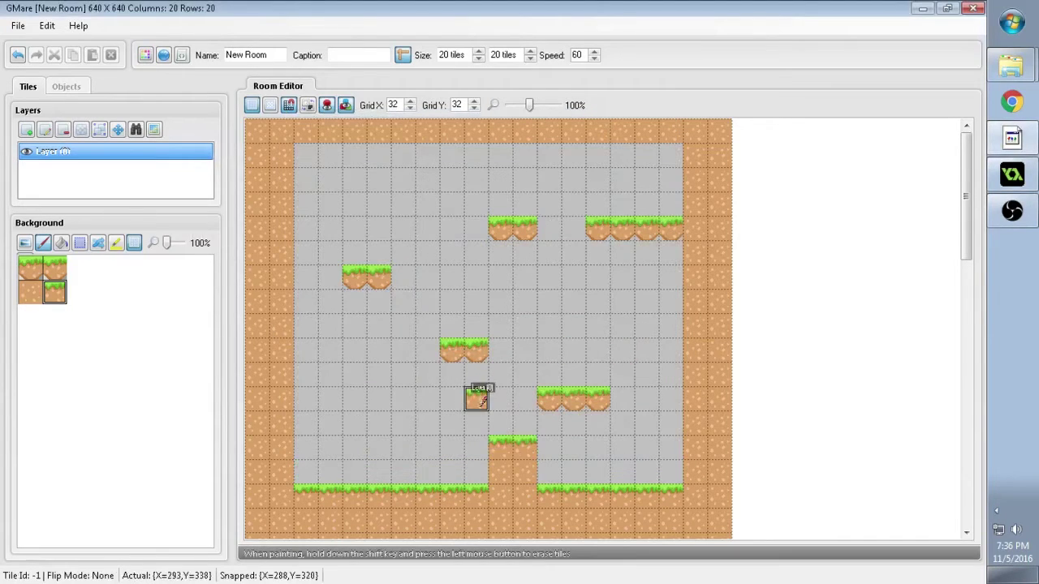
Switch to GameMaker: Studio and choose Add Existing Room for the Rooms group
left_click(925, 9)
left_click(1012, 173)
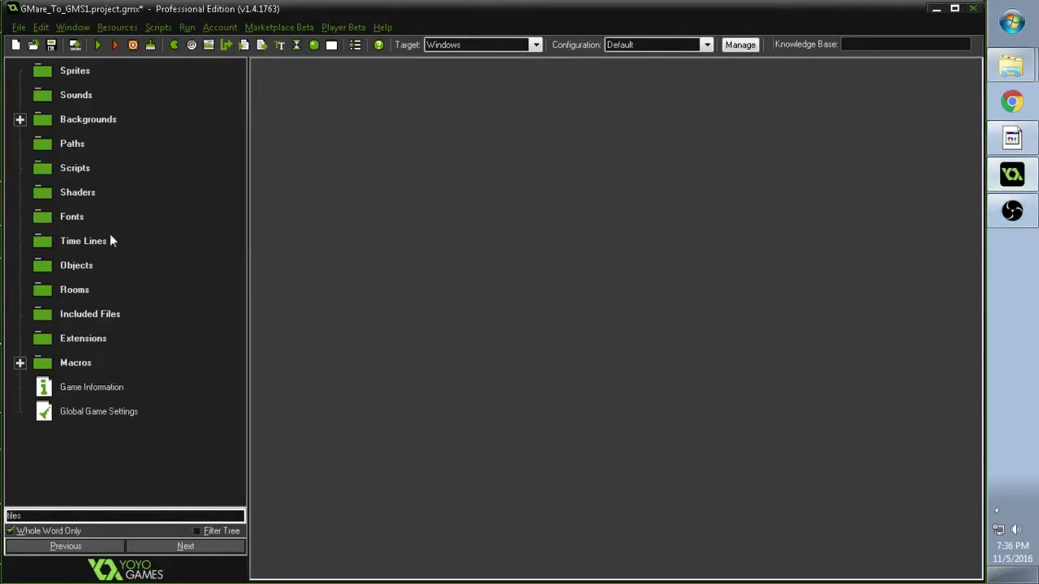
left_click(61, 292)
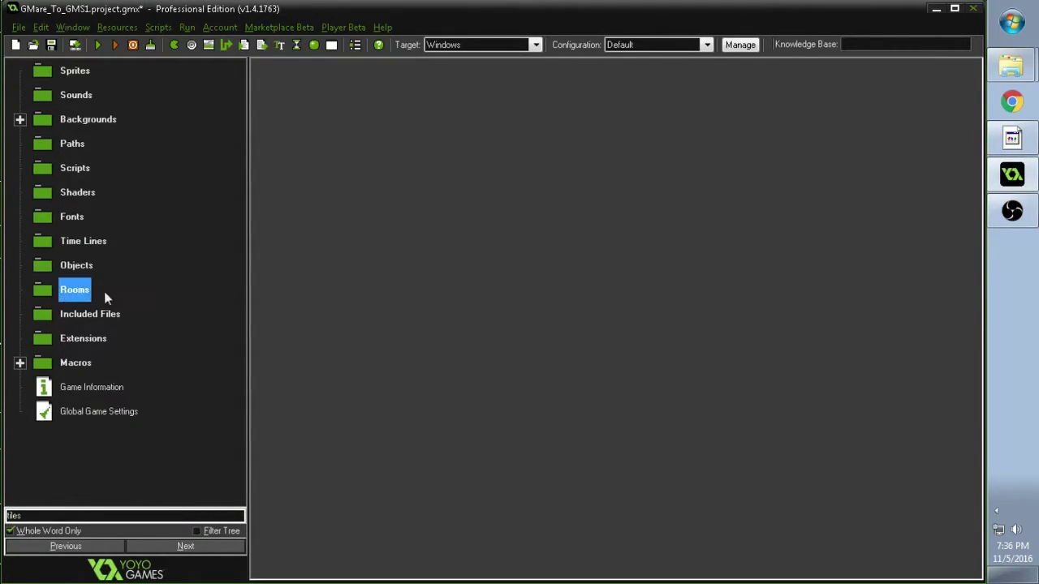
left_click(85, 270)
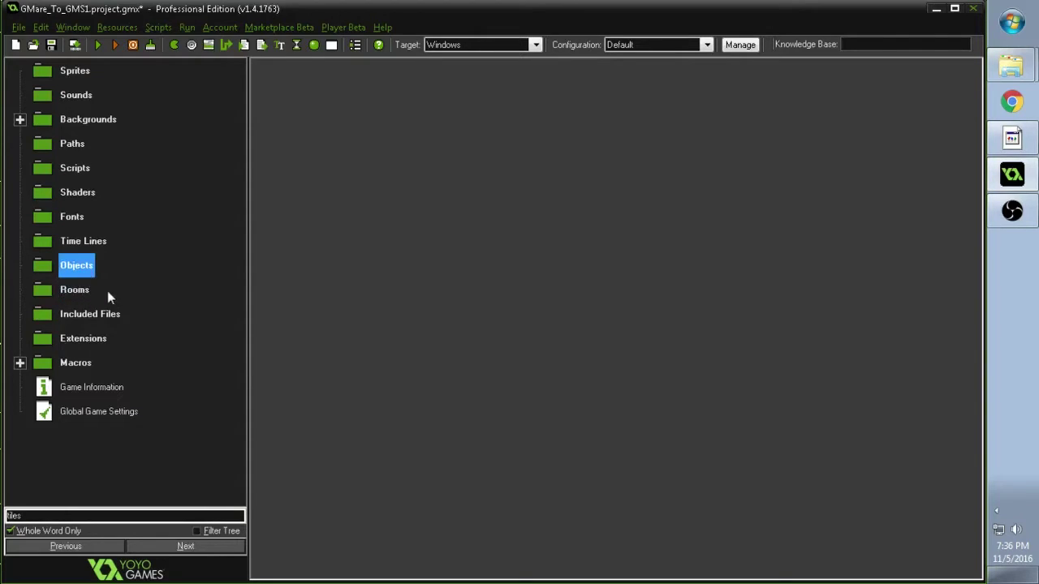
right_click(81, 294)
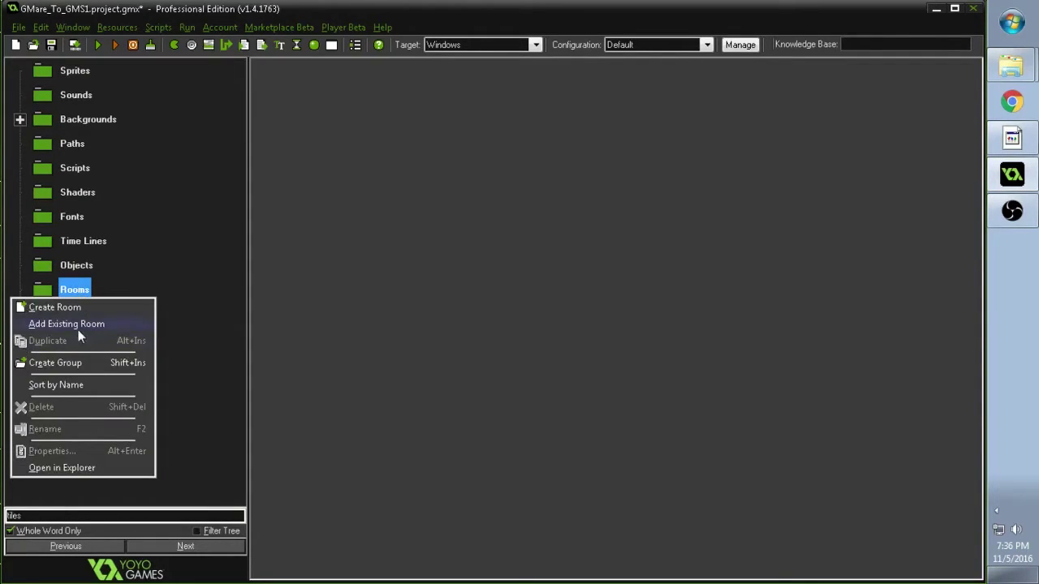
left_click(347, 295)
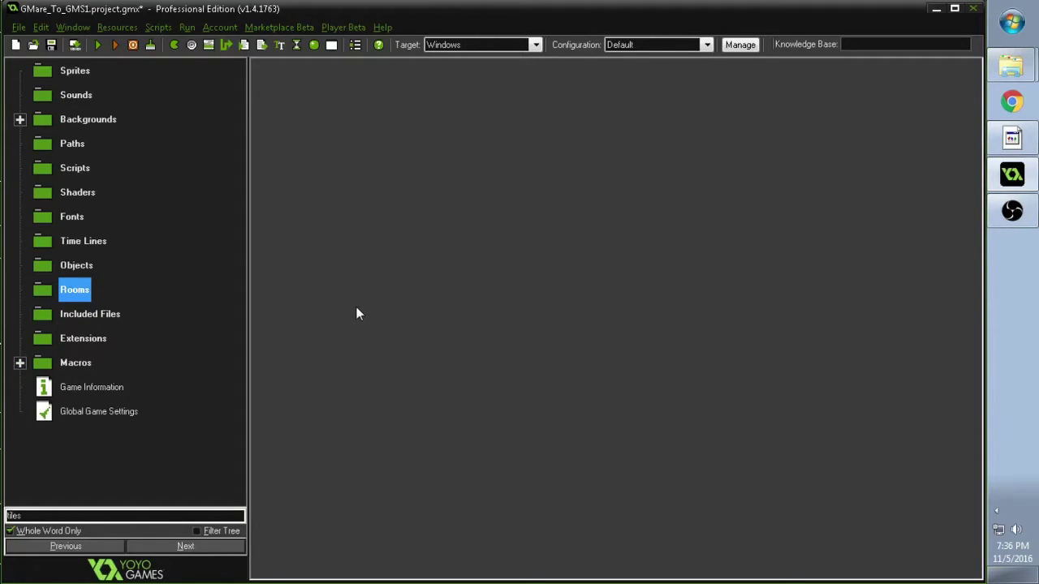
left_click(81, 274)
left_click(78, 288)
right_click(87, 285)
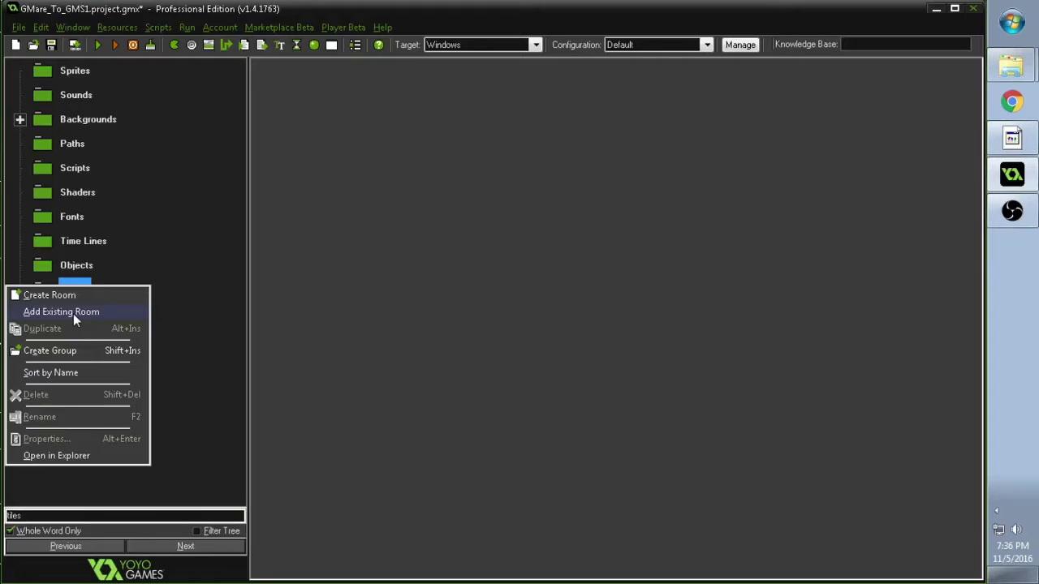
left_click(73, 313)
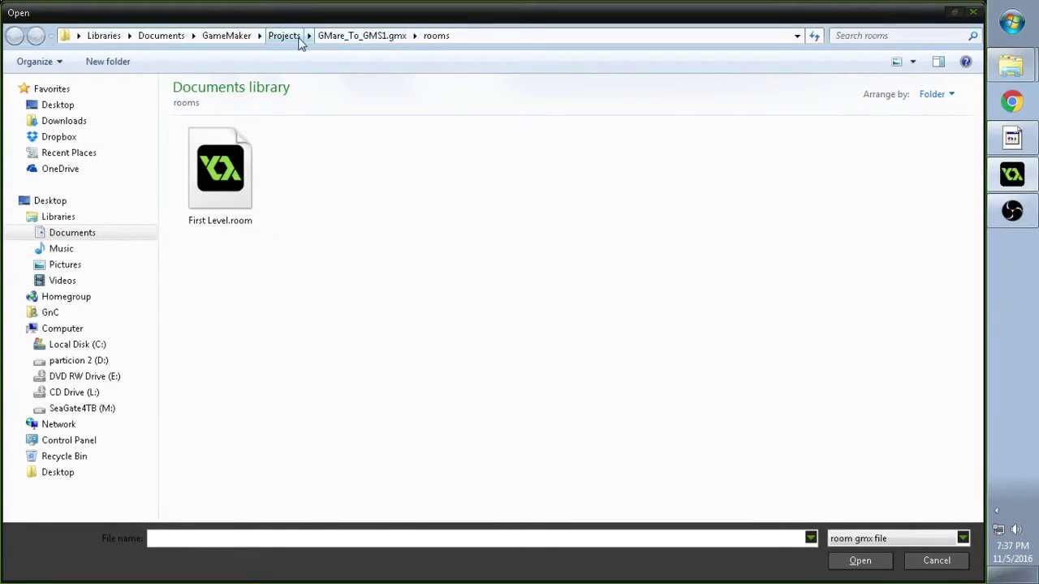
Import First Level.room from the GMare_To_GMS1.gmx rooms folder
left_click(352, 38)
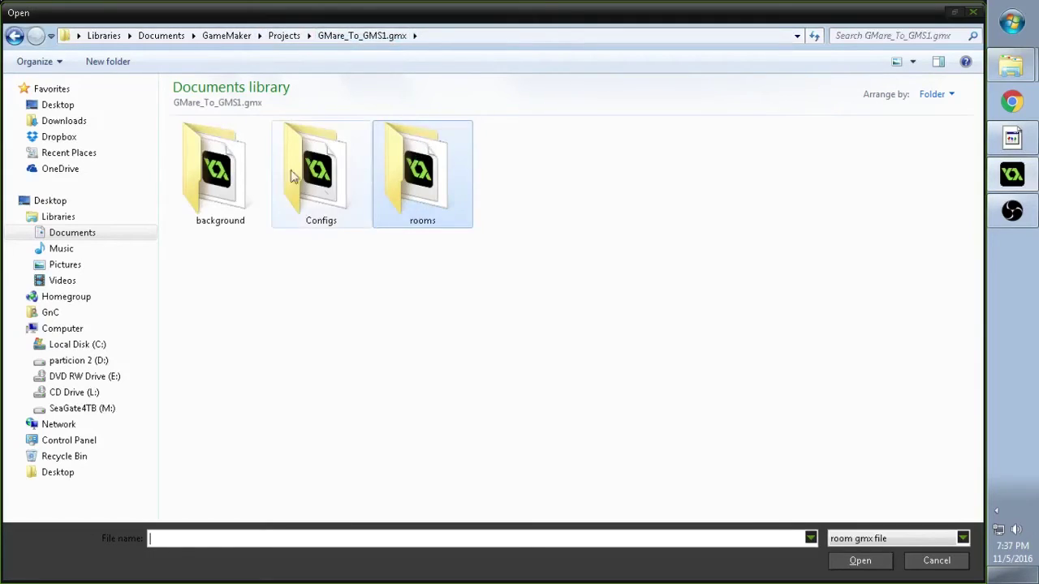
double_click(430, 185)
left_click(234, 185)
double_click(234, 186)
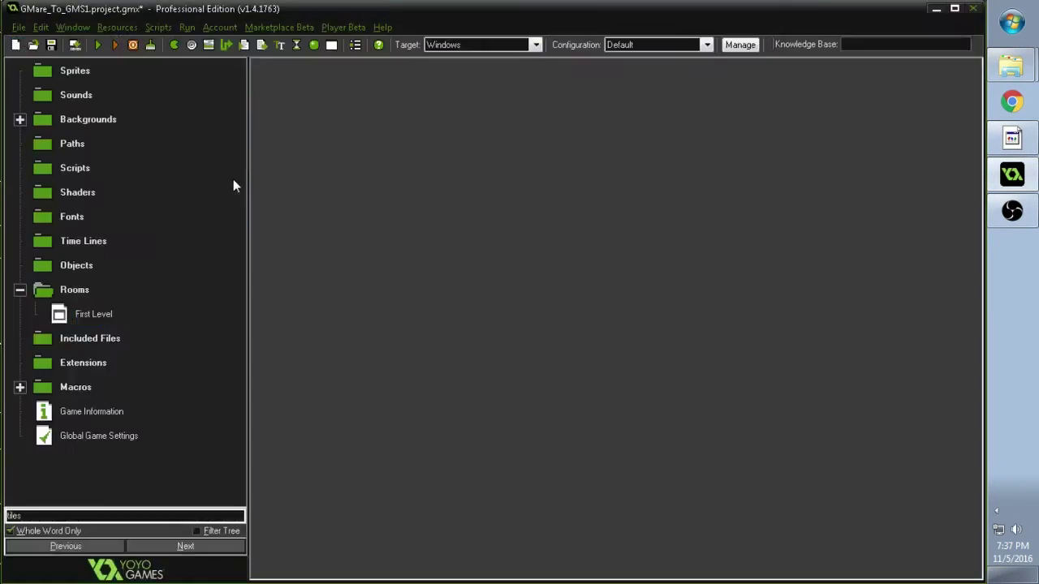
Open the First Level room in GameMaker: Studio and reposition its window beside the resource tree
left_click(106, 315)
double_click(105, 315)
scroll(536, 258, "down", 1)
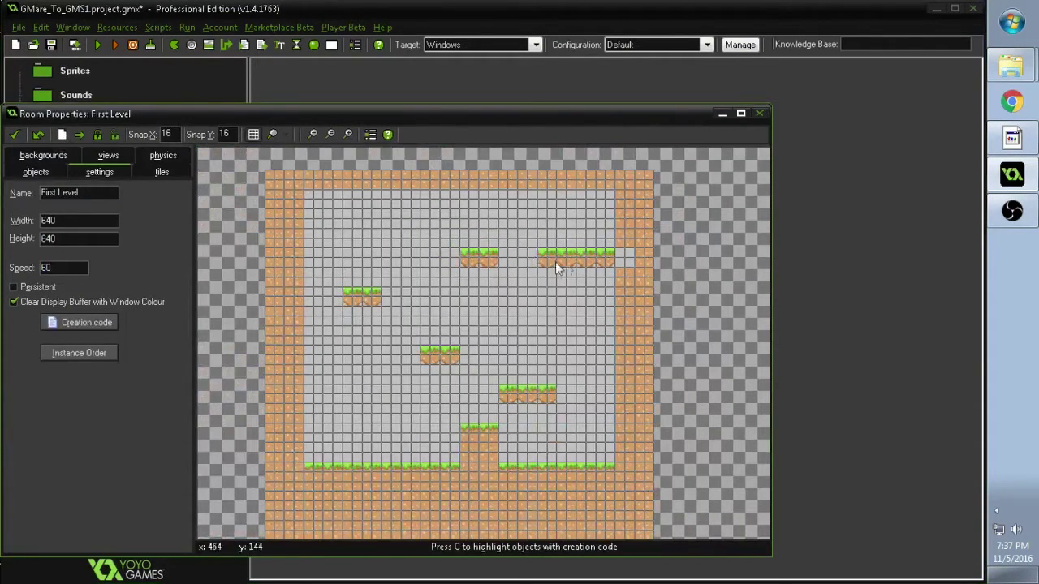
scroll(610, 273, "up", 2)
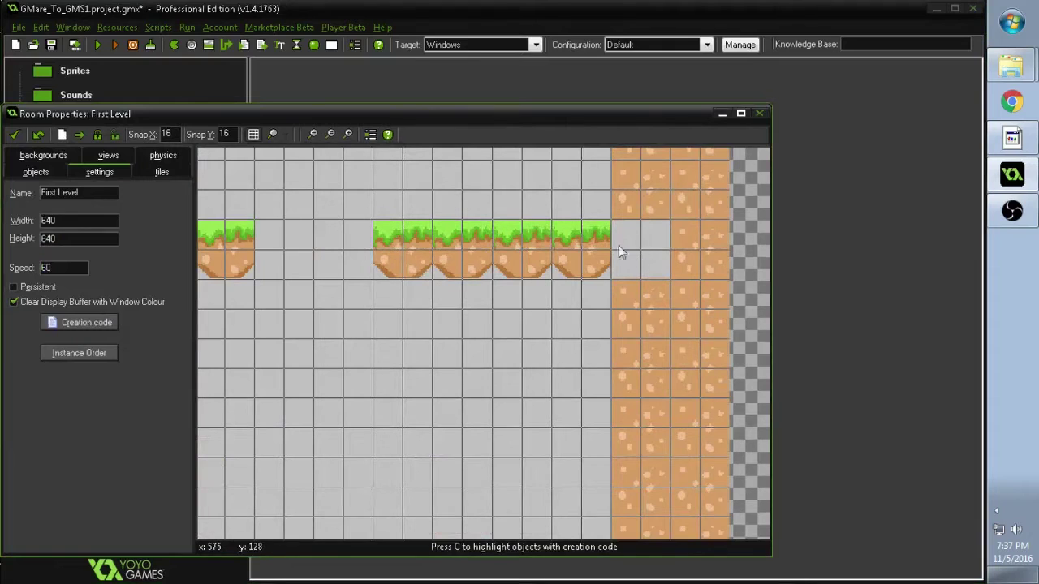
scroll(472, 304, "down", 1)
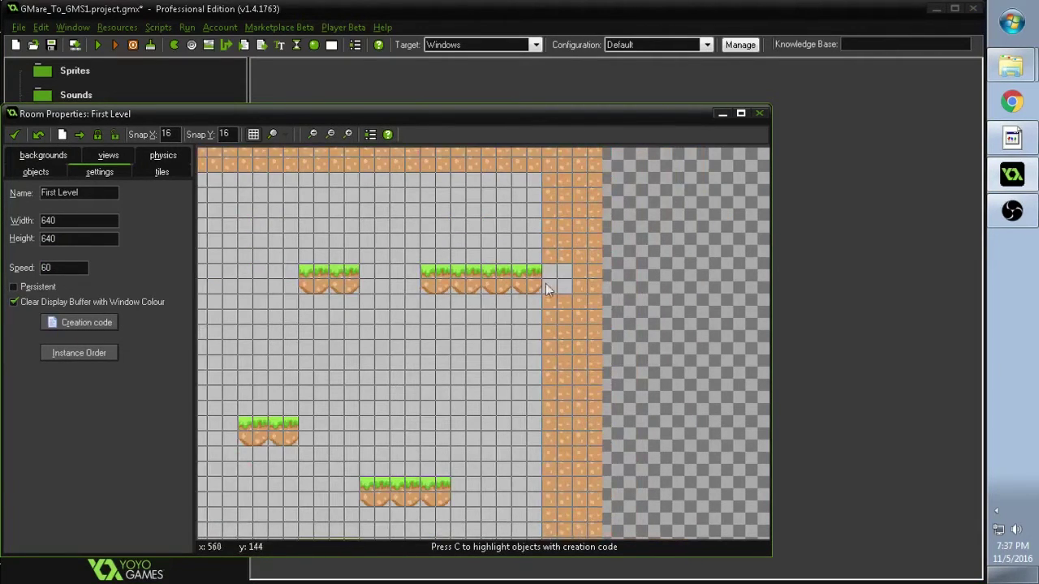
scroll(392, 352, "up", 1)
scroll(535, 288, "down", 1)
scroll(532, 286, "down", 1)
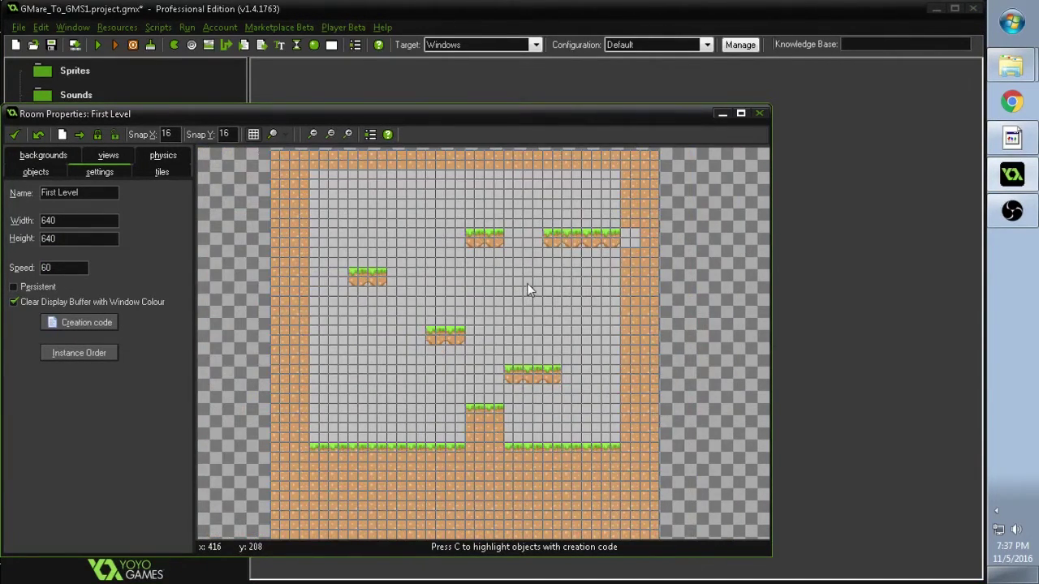
scroll(530, 286, "up", 1)
scroll(505, 292, "down", 1)
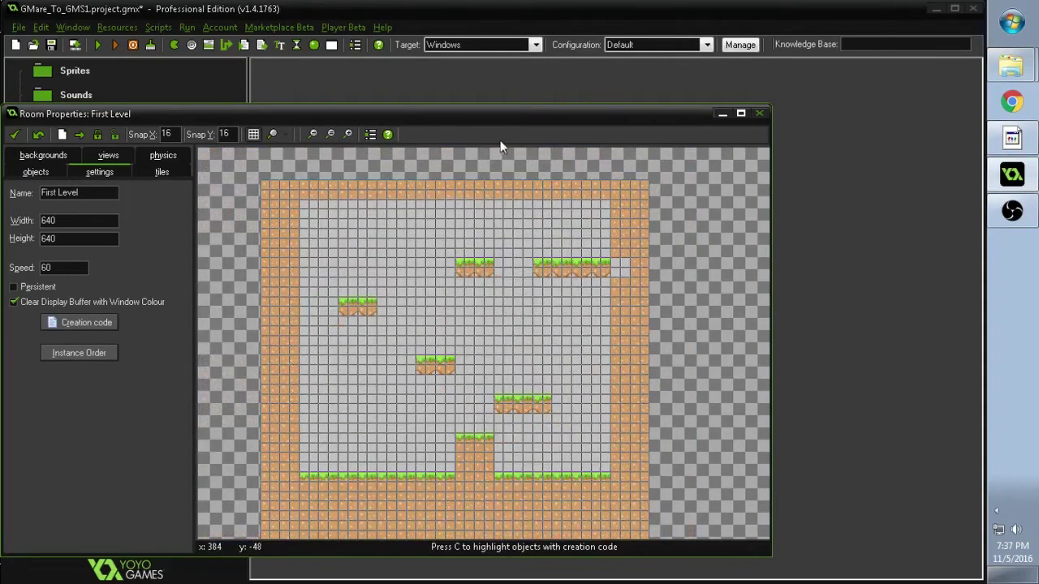
left_click_drag(564, 78, 564, 88)
left_click_drag(406, 89, 473, 82)
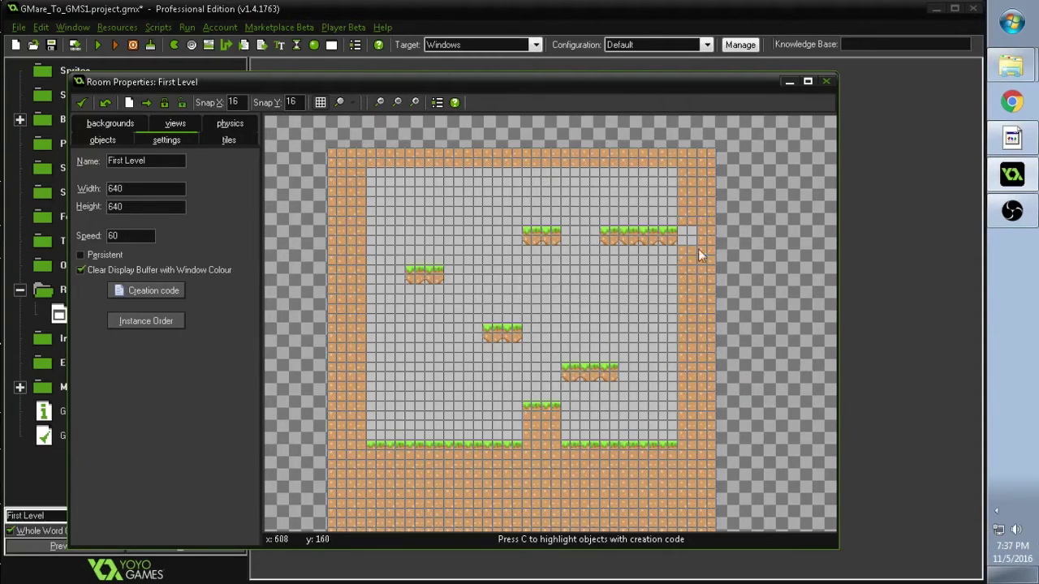
Switch to GMare and view the original 640×640 grass-and-dirt layout for comparison
left_click(1013, 138)
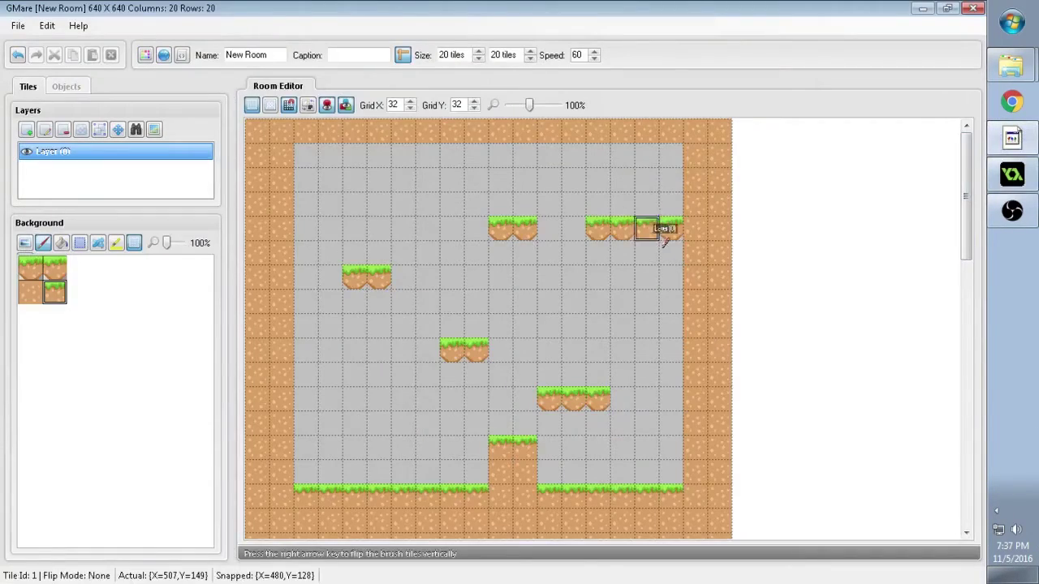
scroll(657, 222, "up", 2)
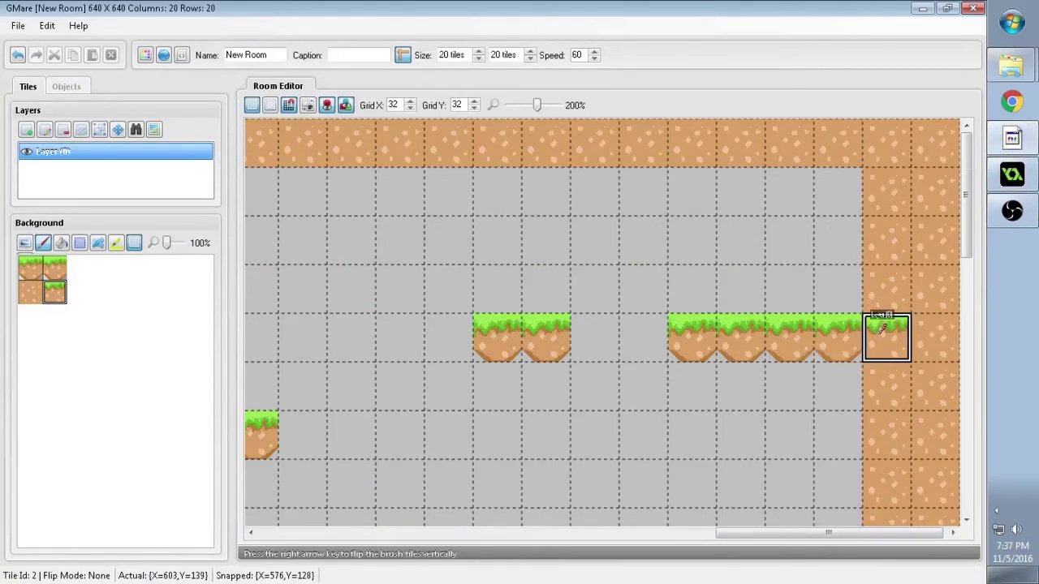
scroll(757, 300, "down", 1)
scroll(723, 280, "down", 2)
scroll(681, 267, "down", 2)
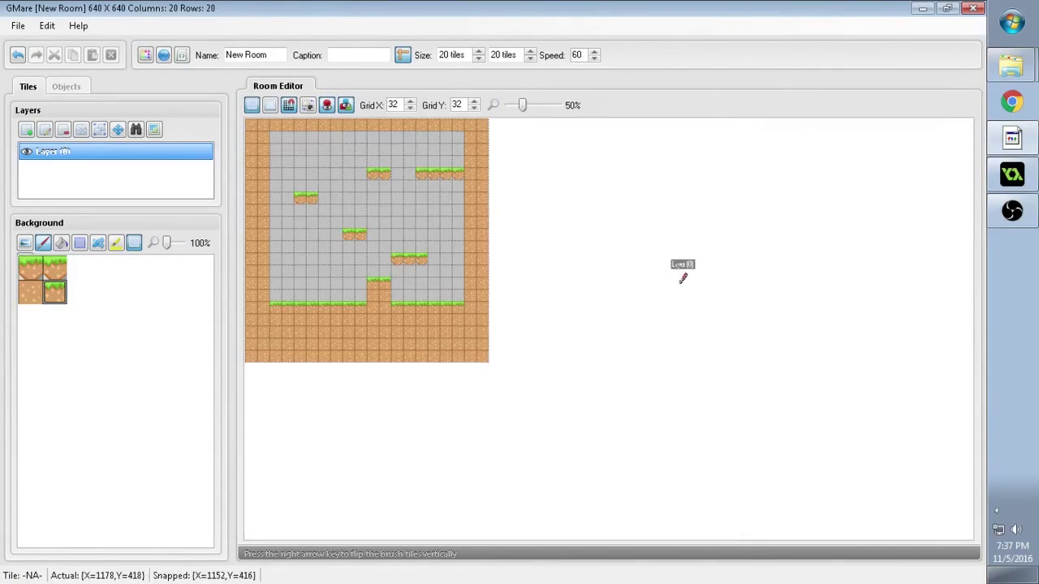
scroll(682, 267, "up", 1)
Minimize GMare and pan the First Level room up to its top dirt wall
left_click(922, 8)
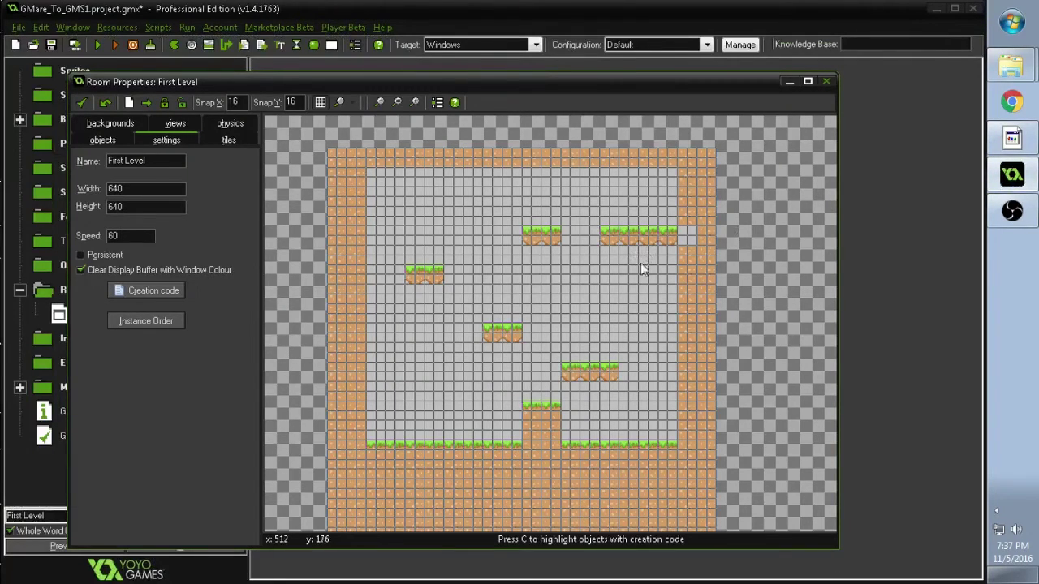
middle_click_drag(579, 397, 615, 327)
middle_click_drag(601, 223, 604, 290)
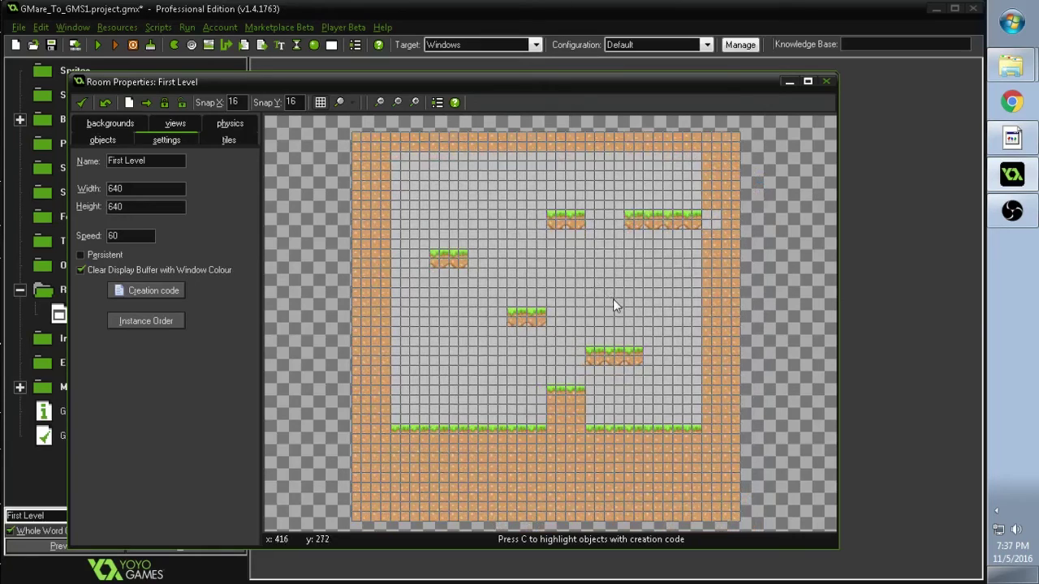